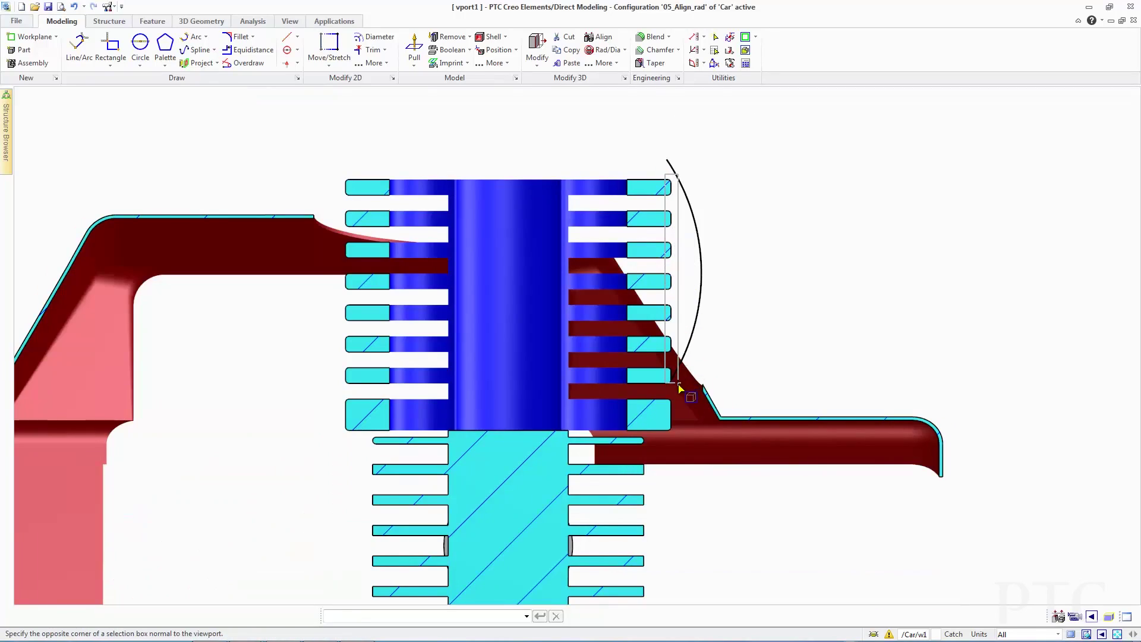
# Step: Align the cylinder's right-hand fin ends to the curved arc
pyautogui.click(679, 393)
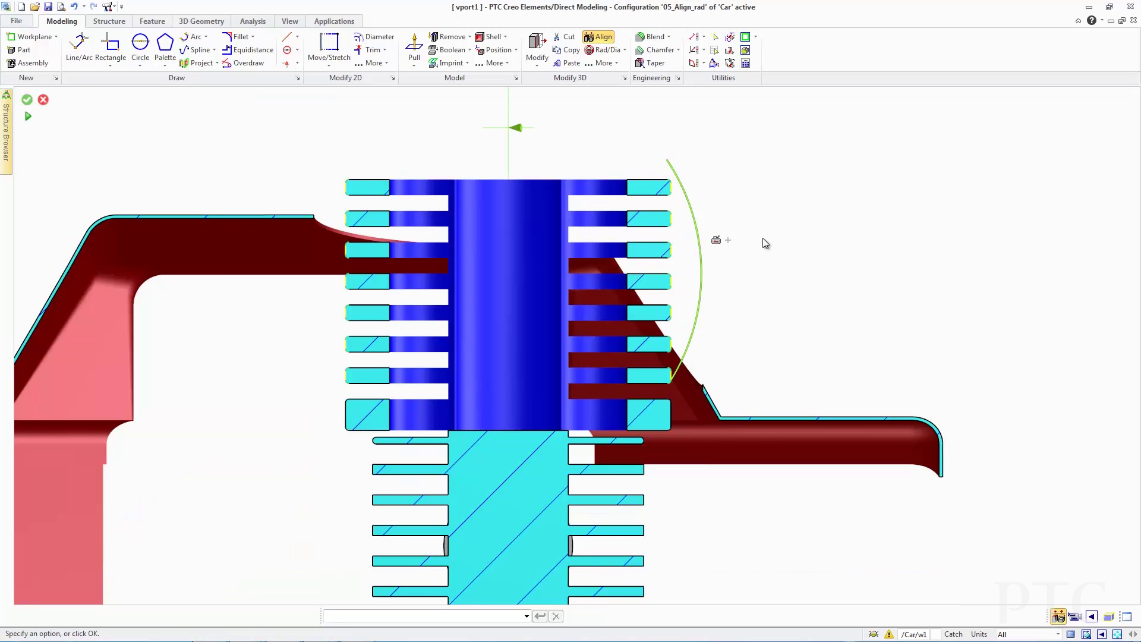
pyautogui.middleClick(774, 261)
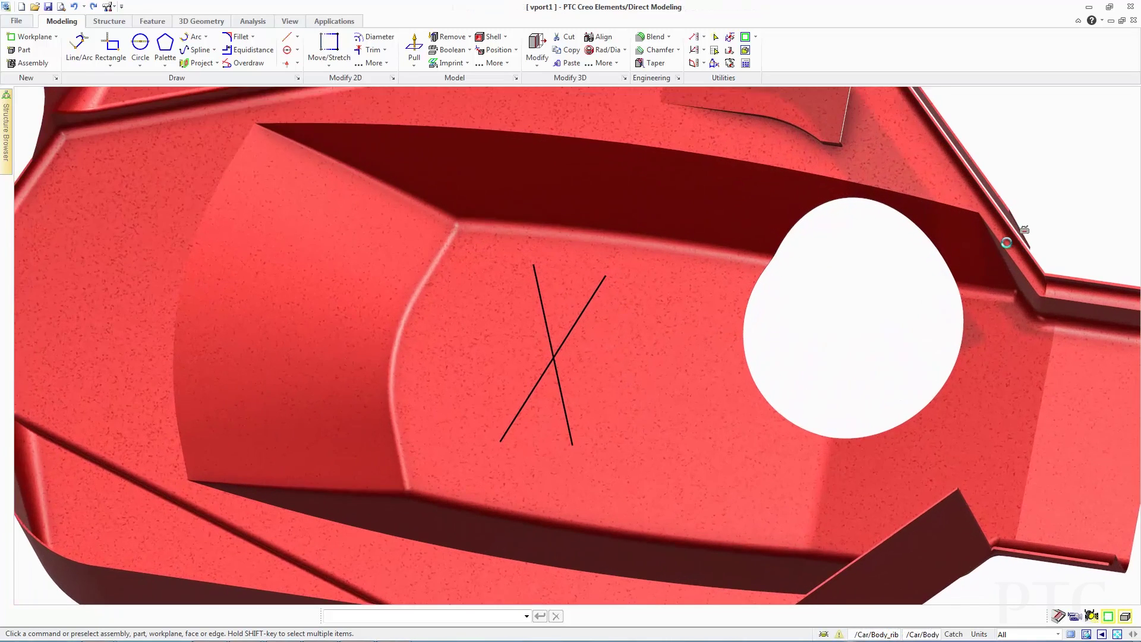
# Step: Create blended ribs from the crossed X lines, accepting the default thickness and blend radius
pyautogui.middleClick(879, 295)
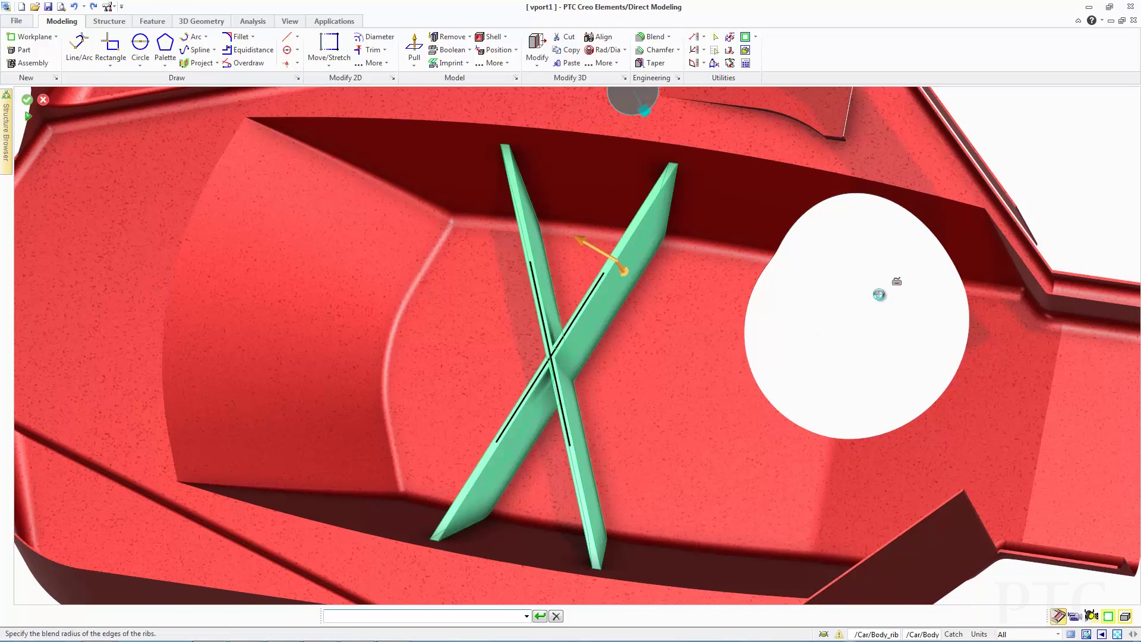
pyautogui.middleClick(879, 295)
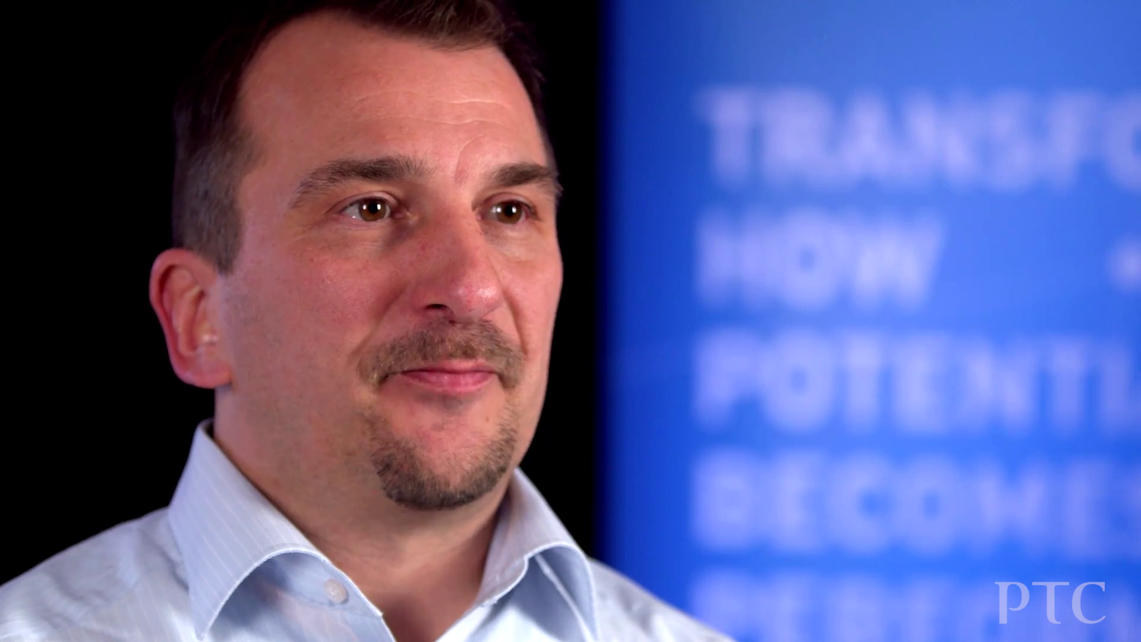
# Step: Activate 02_Anteriore, config1 and config2, then merge config1 into 12_Explode_001
pyautogui.doubleClick(27, 177)
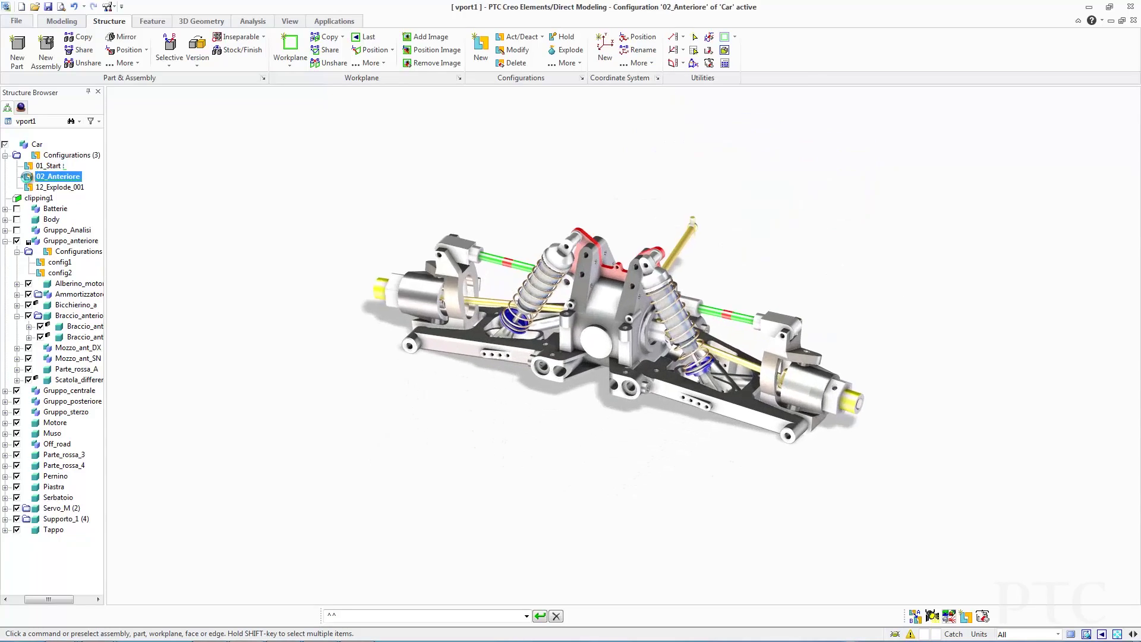
pyautogui.doubleClick(38, 262)
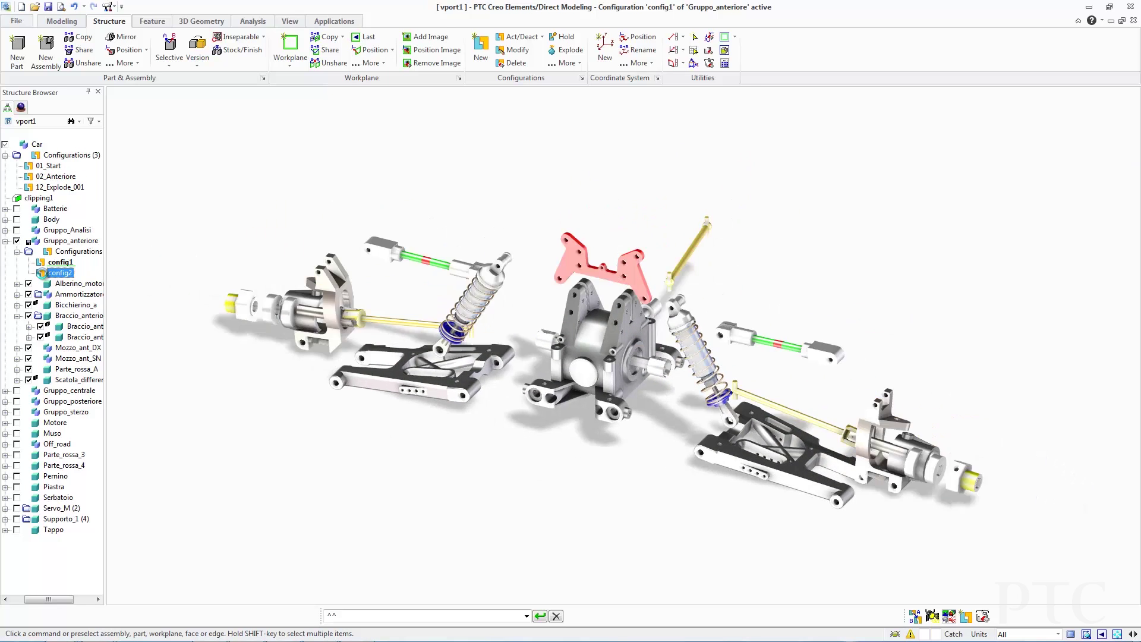
pyautogui.doubleClick(40, 188)
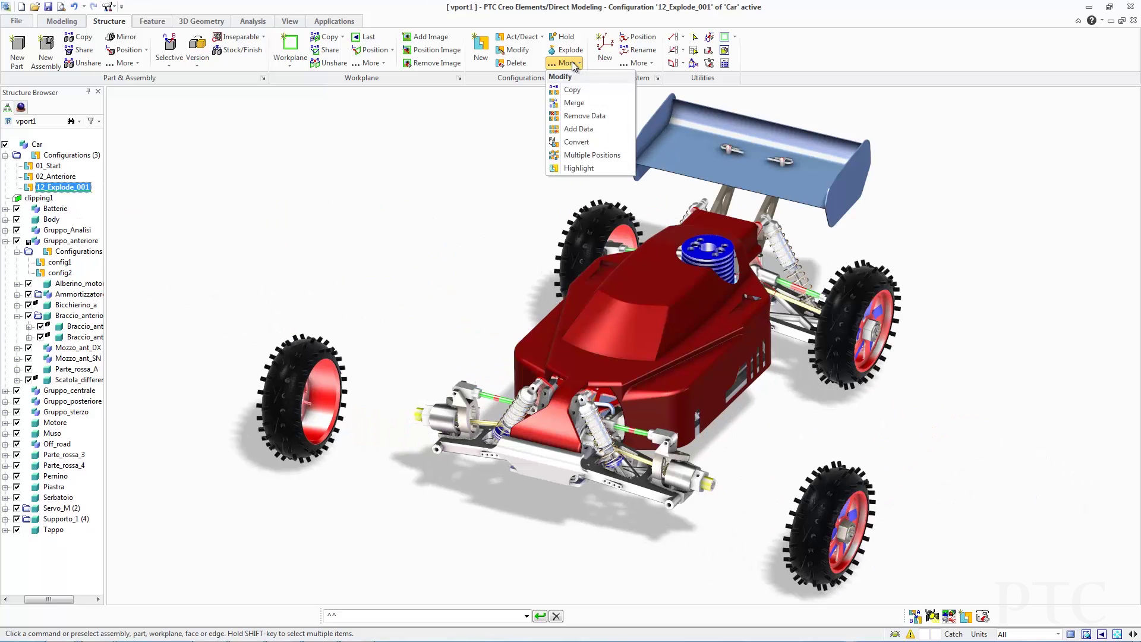
pyautogui.click(572, 103)
pyautogui.click(59, 262)
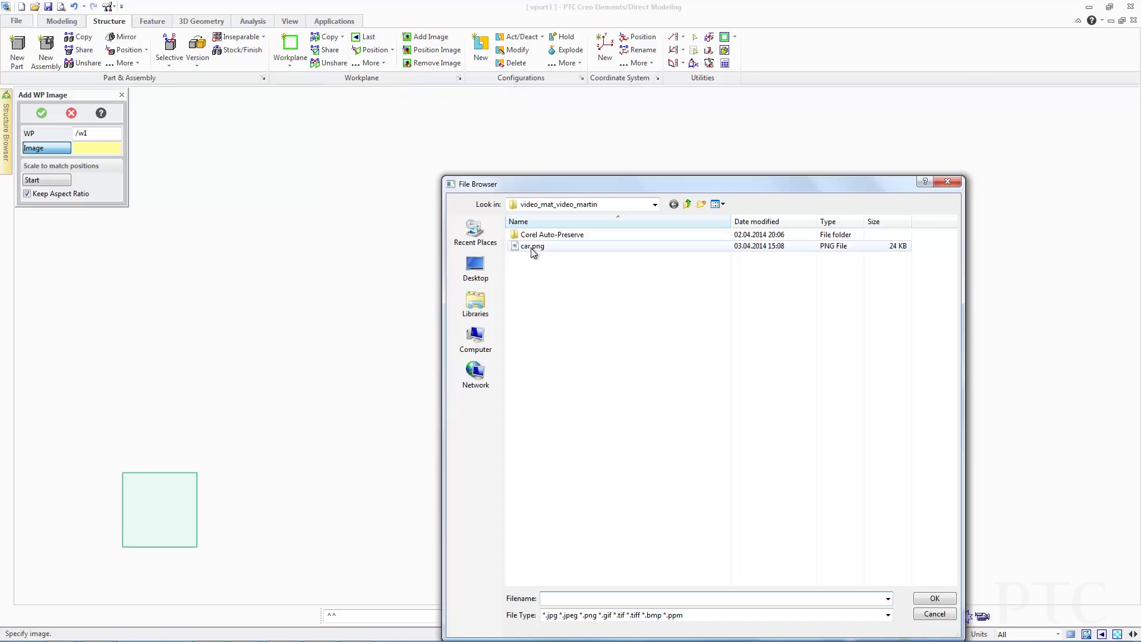
# Step: Place the car.png side-view image on workplane /w1
pyautogui.doubleClick(532, 246)
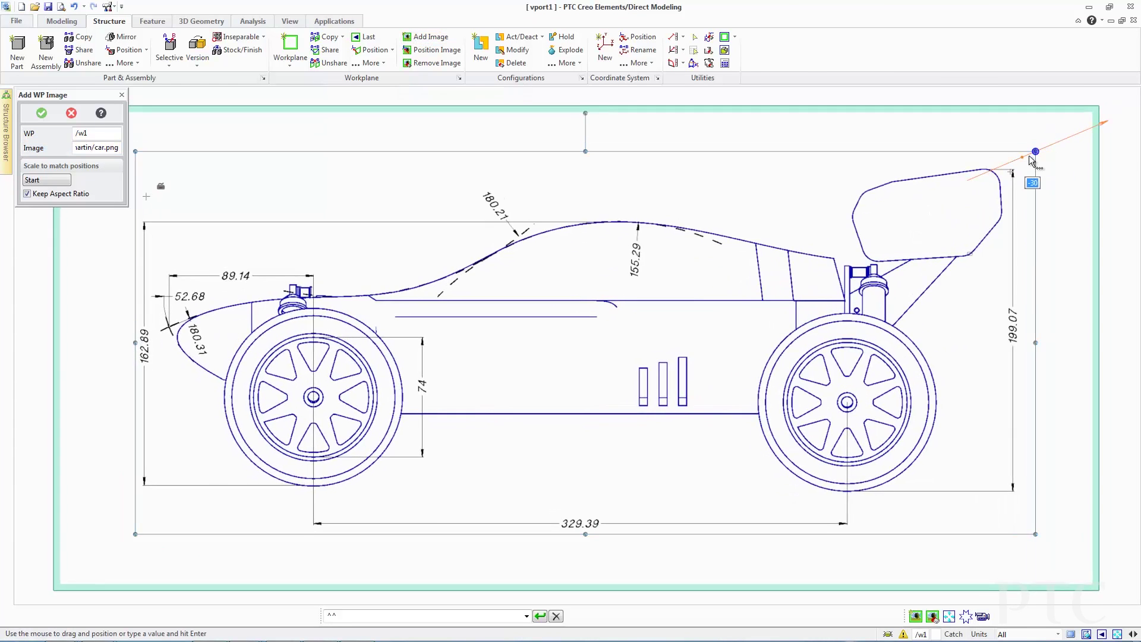
pyautogui.middleClick(1026, 166)
pyautogui.scroll(5, 1037, 156)
# Step: Draw a circle centred on the car image's front wheel hub
pyautogui.click(61, 21)
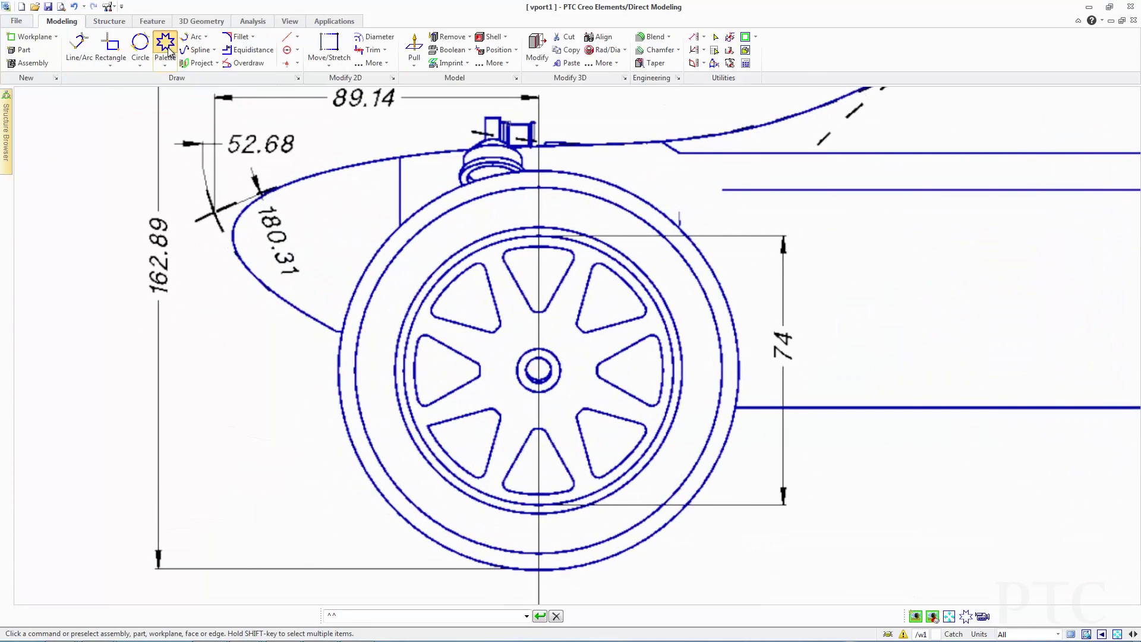
pyautogui.click(166, 45)
pyautogui.click(539, 370)
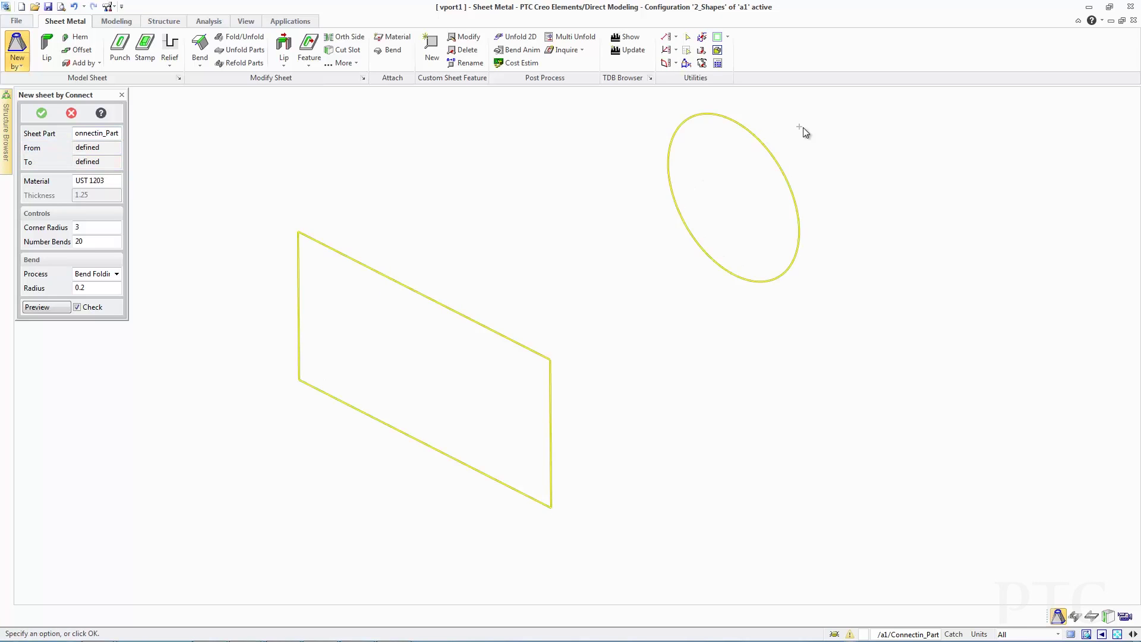
# Step: Finish the rectangle-to-ellipse connecting sheet, unfold it from its base face, then refold it
pyautogui.middleClick(803, 127)
pyautogui.click(245, 49)
pyautogui.click(400, 392)
pyautogui.click(240, 63)
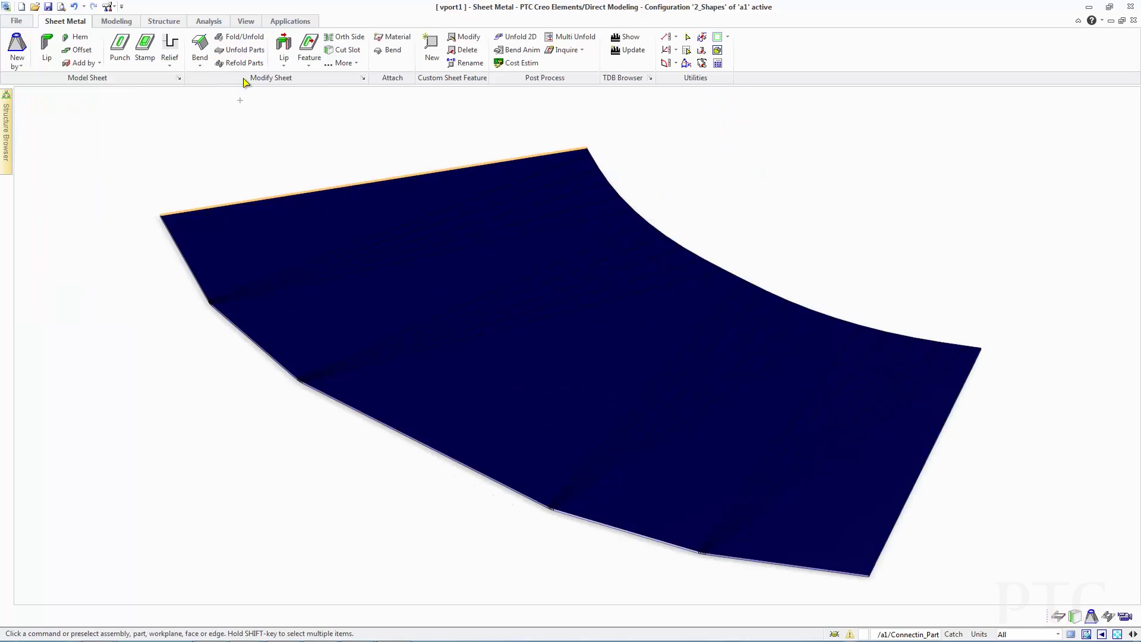
pyautogui.middleClick(130, 433)
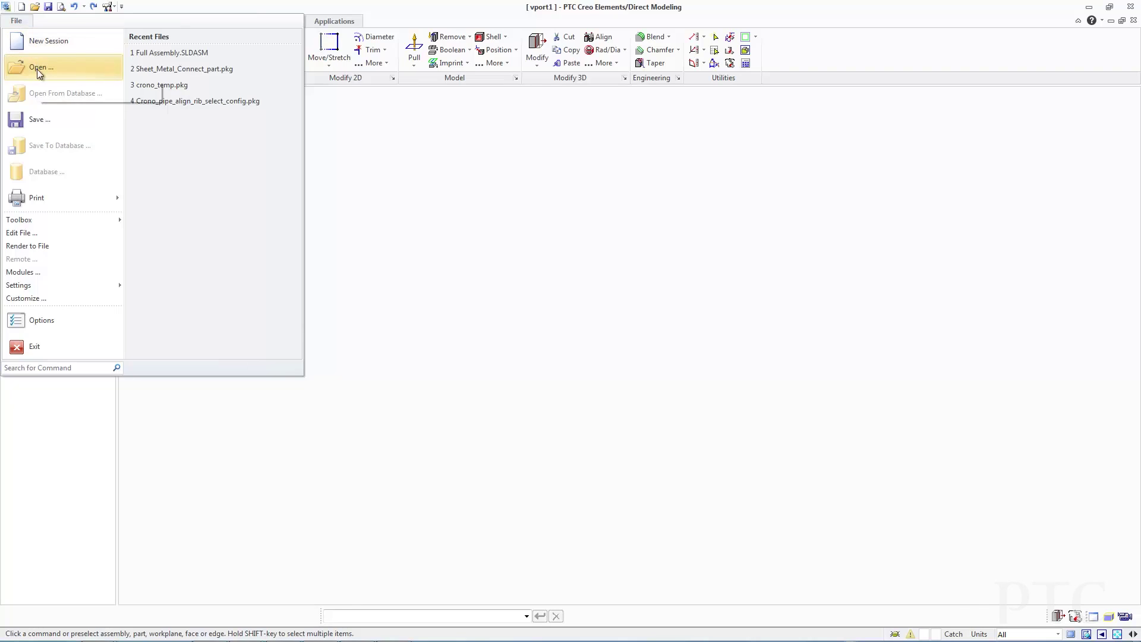
# Step: Load Full Assembly.SLDASM and drag the right-end flange left toward the valve body
pyautogui.click(36, 70)
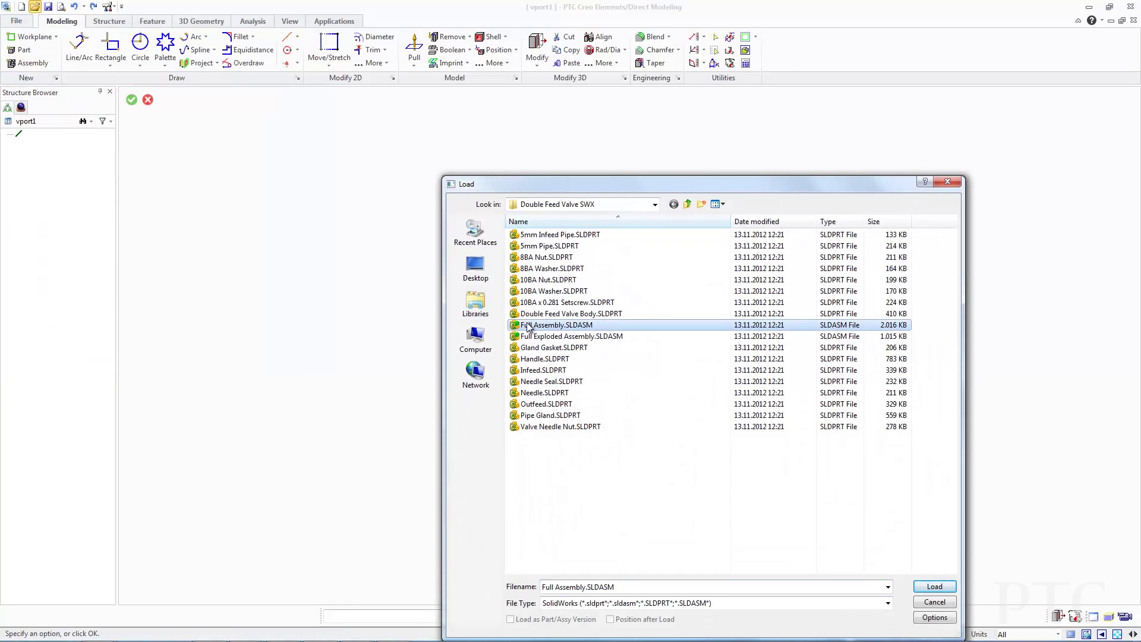
pyautogui.click(934, 586)
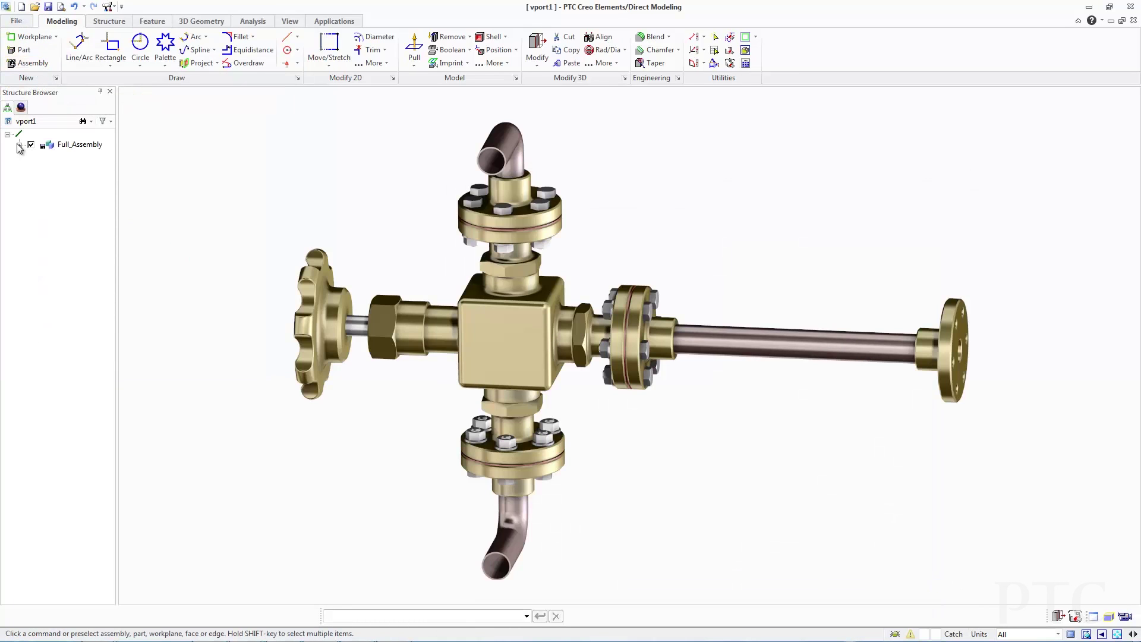
pyautogui.click(913, 395)
pyautogui.moveTo(917, 395); pyautogui.dragTo(791, 400)
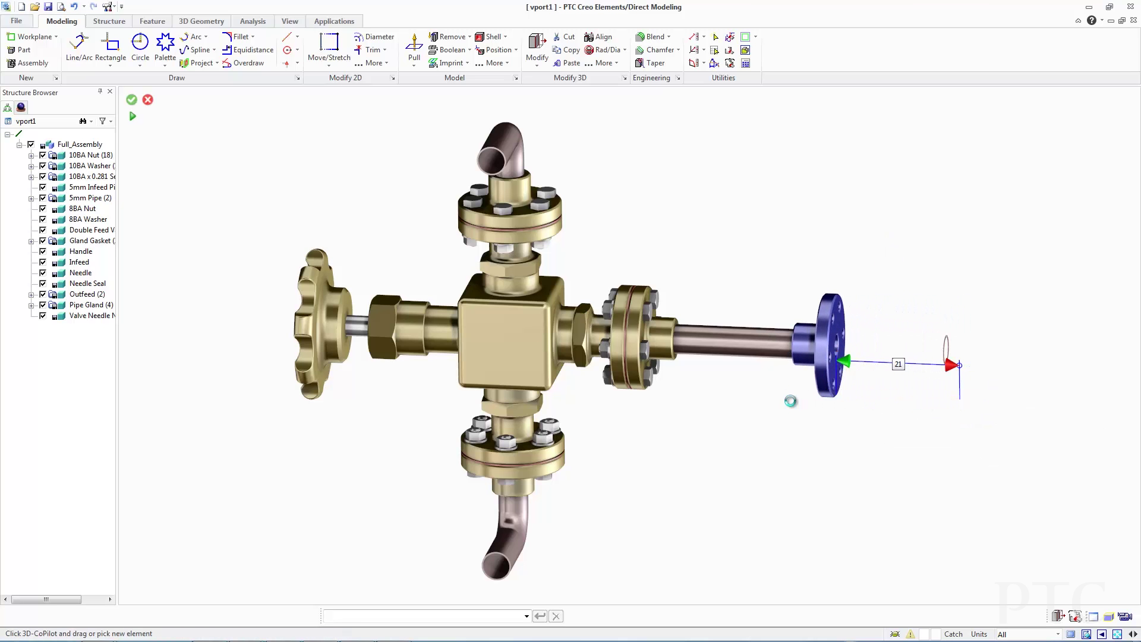
pyautogui.middleClick(792, 404)
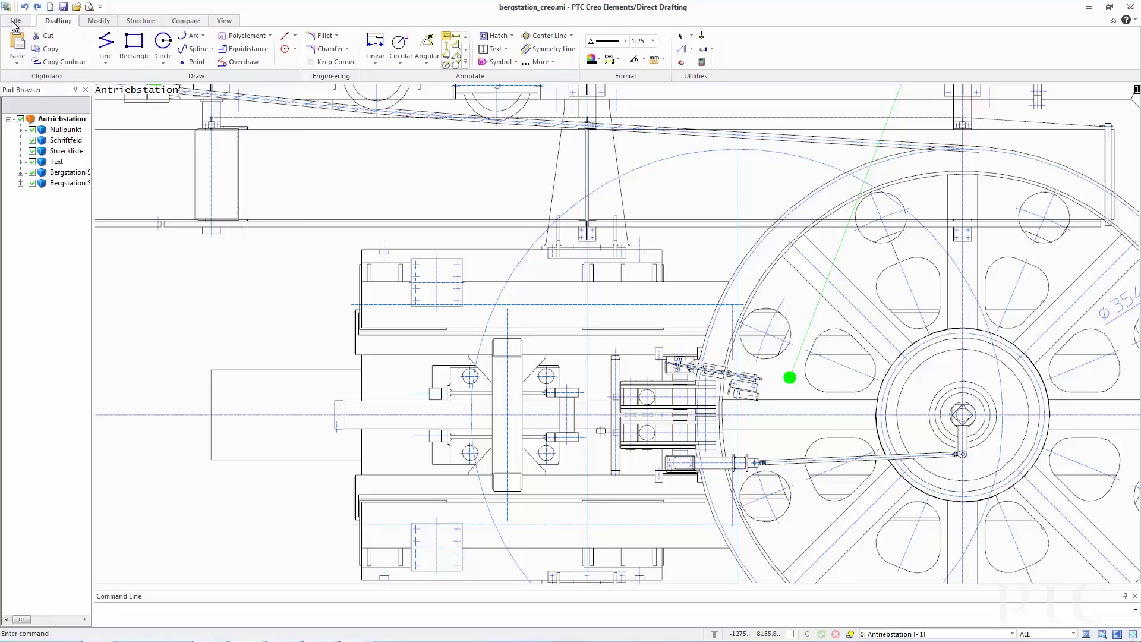
pyautogui.click(15, 20)
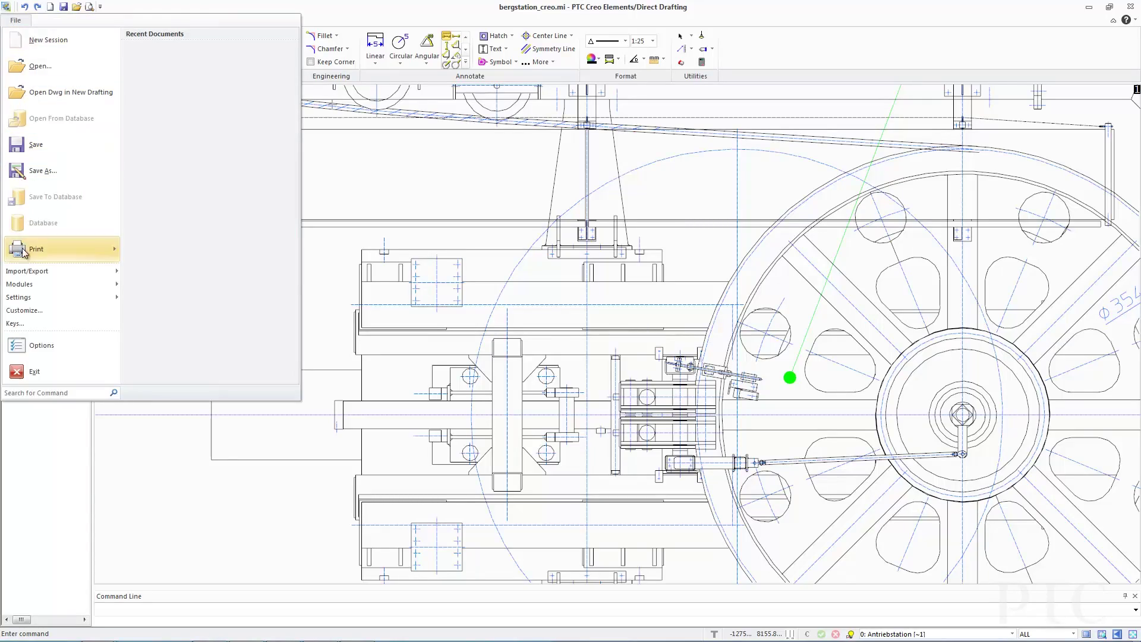
pyautogui.moveTo(20, 287)
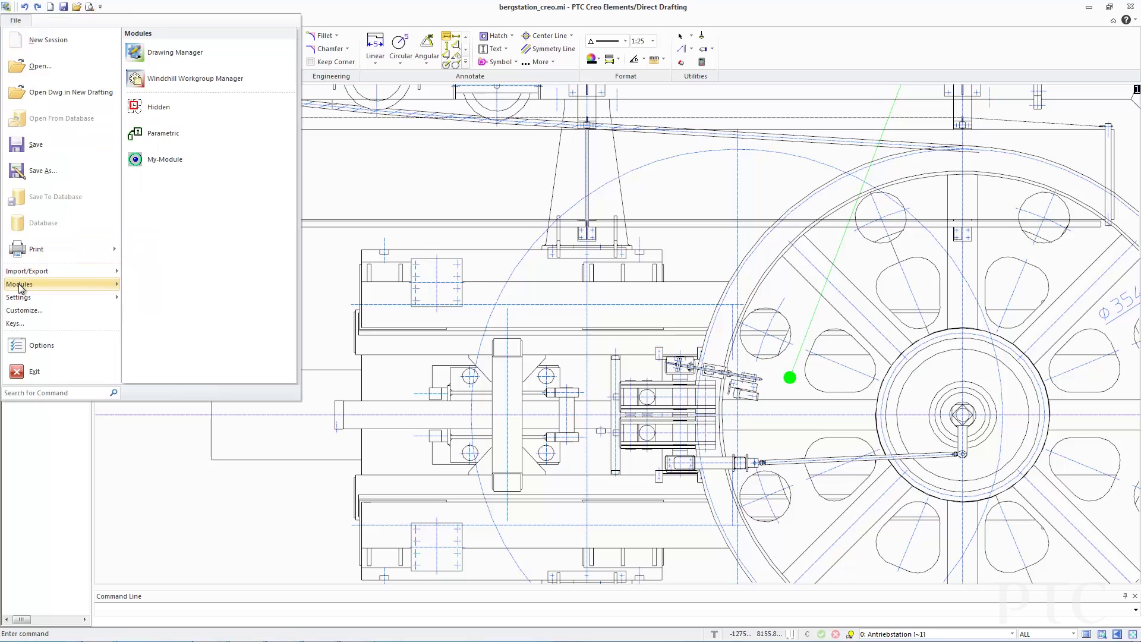
pyautogui.click(172, 158)
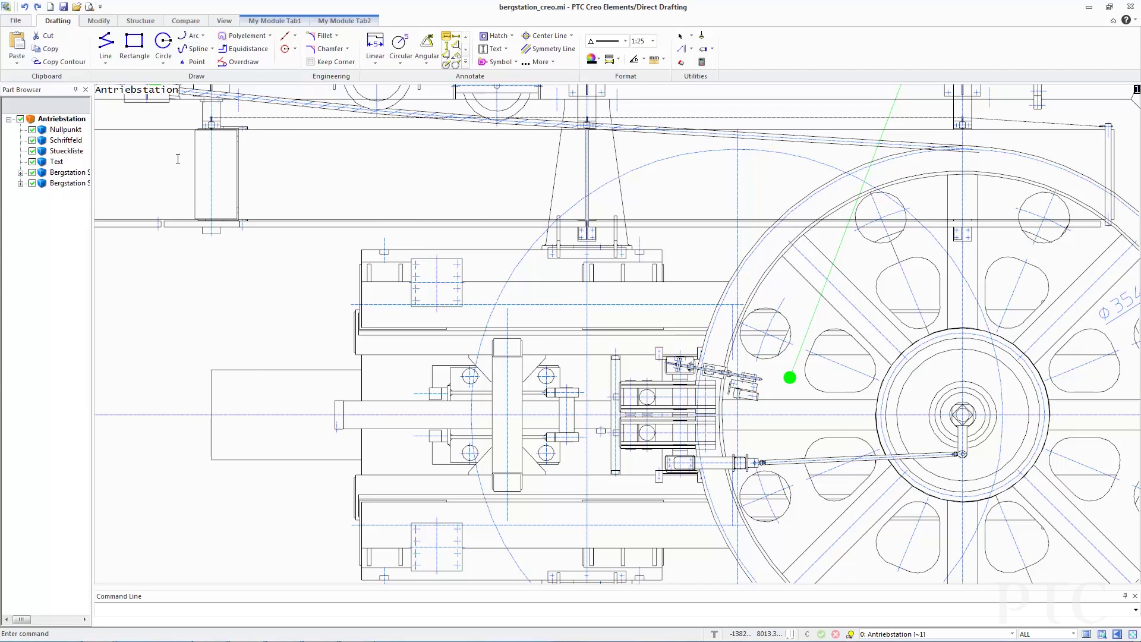
pyautogui.scroll(-6, 287, 55)
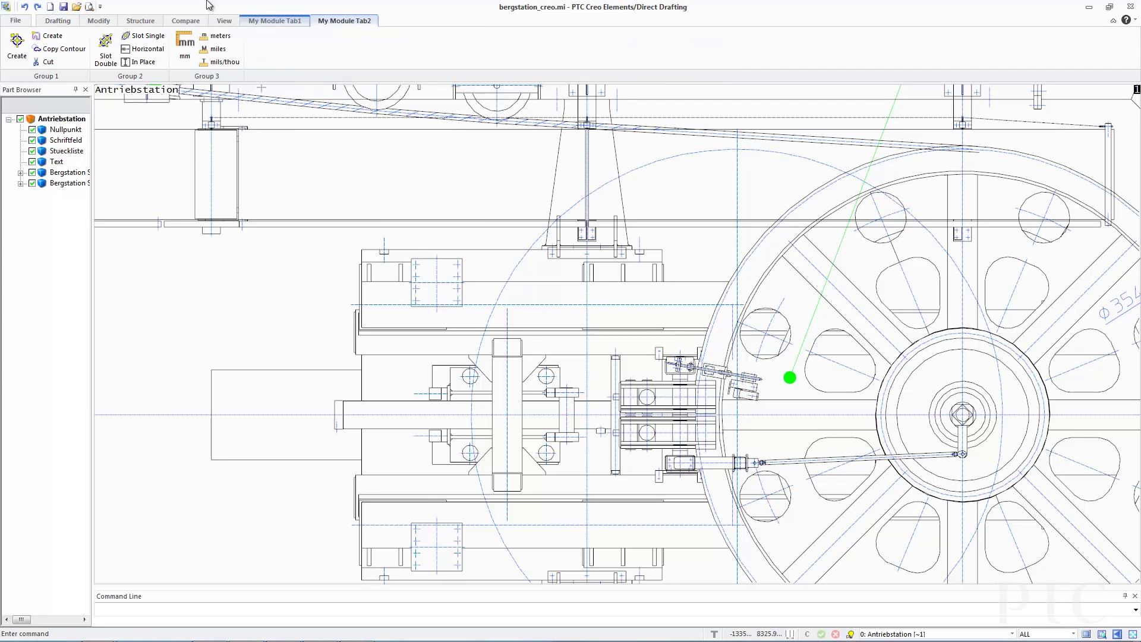
pyautogui.click(16, 21)
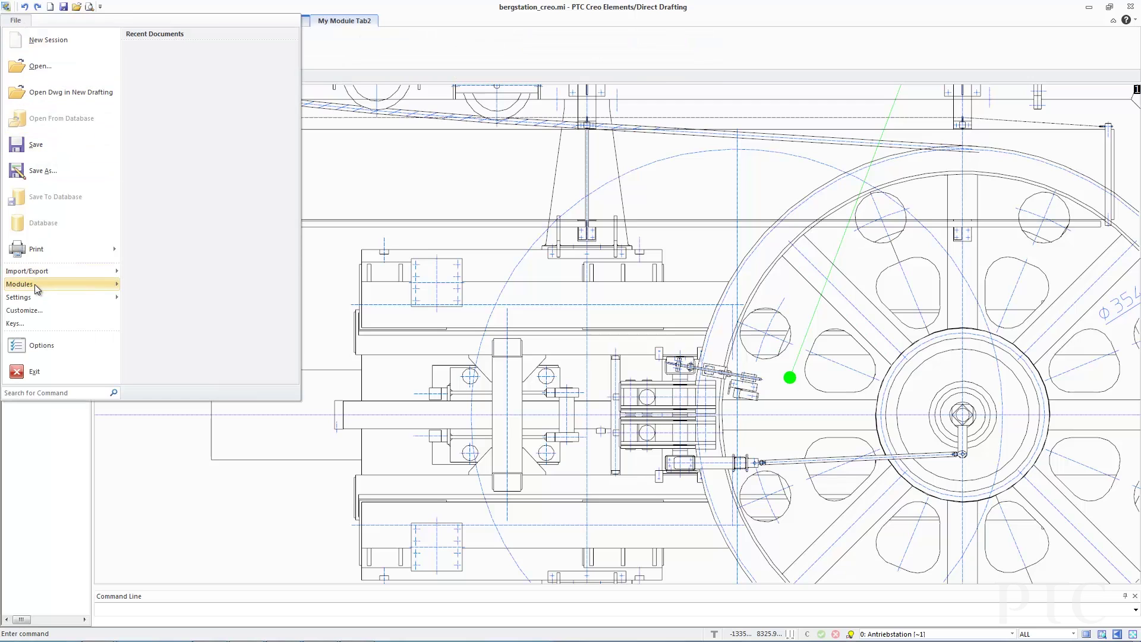
pyautogui.moveTo(34, 284)
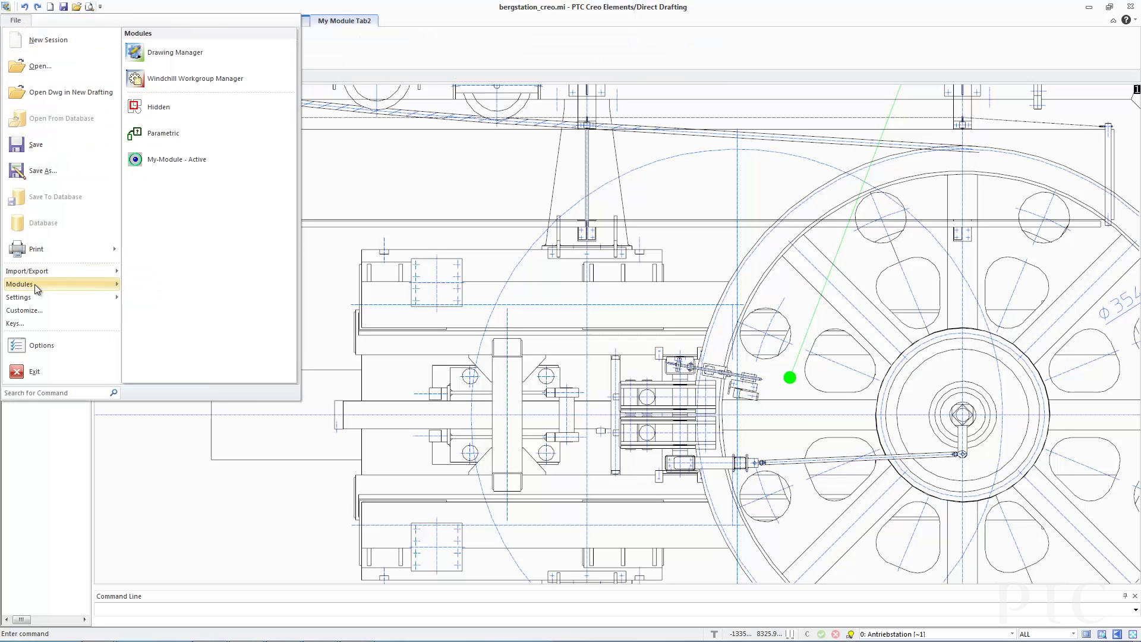
pyautogui.click(151, 163)
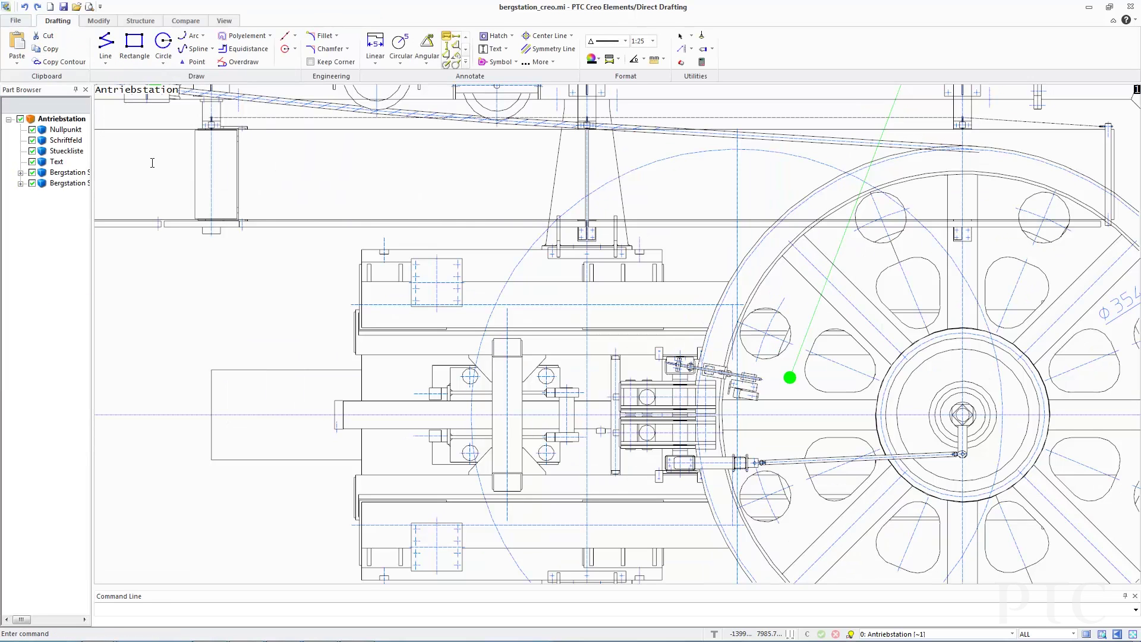